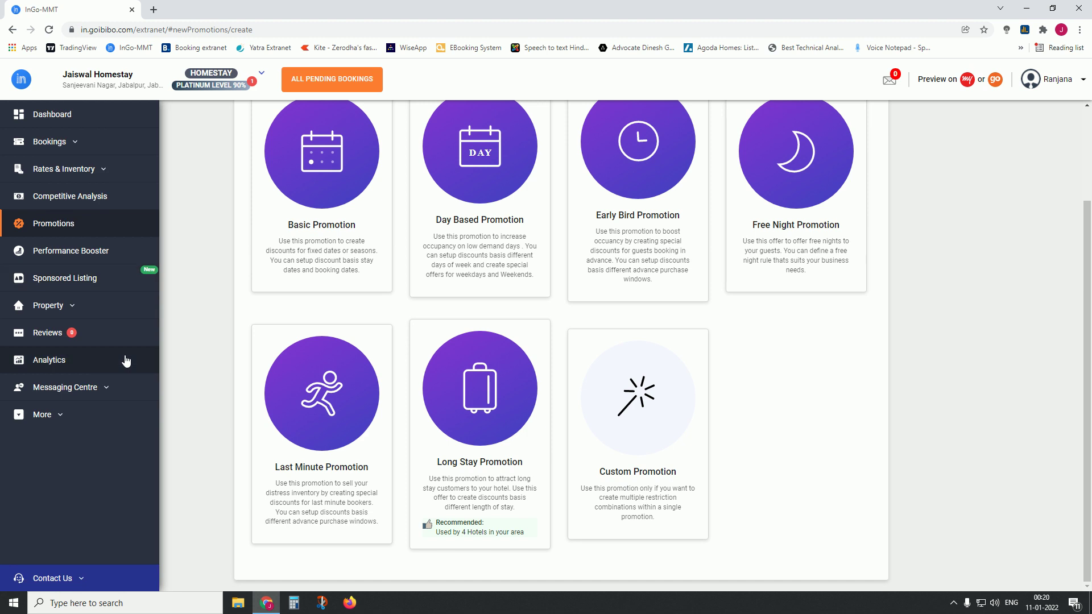
# Step: Review the promotion templates and start a new Custom Promotion
pyautogui.scroll(2, 528, 370)
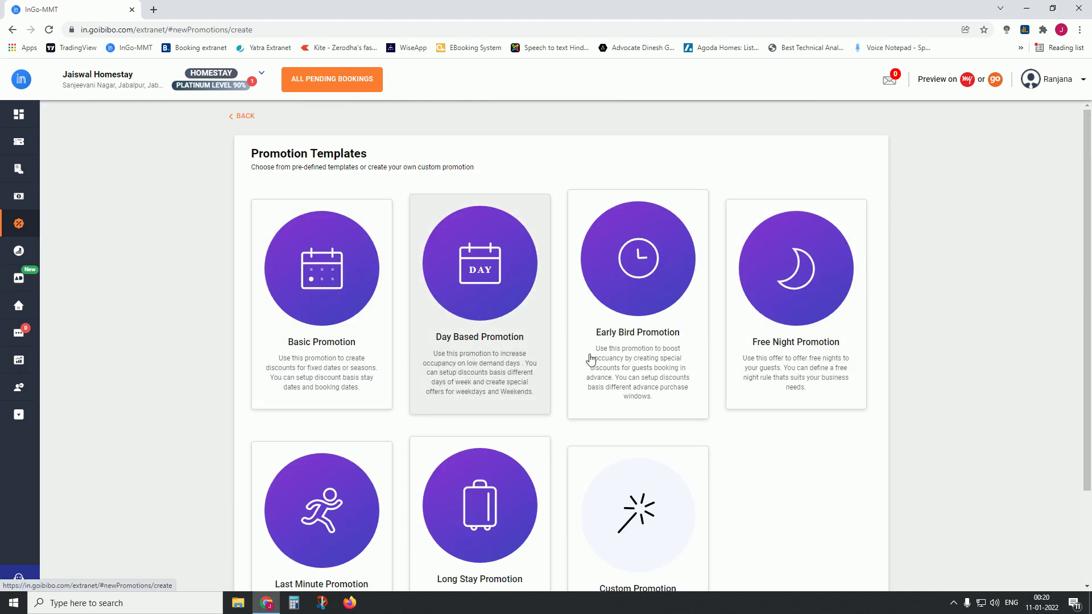
pyautogui.scroll(-2, 497, 556)
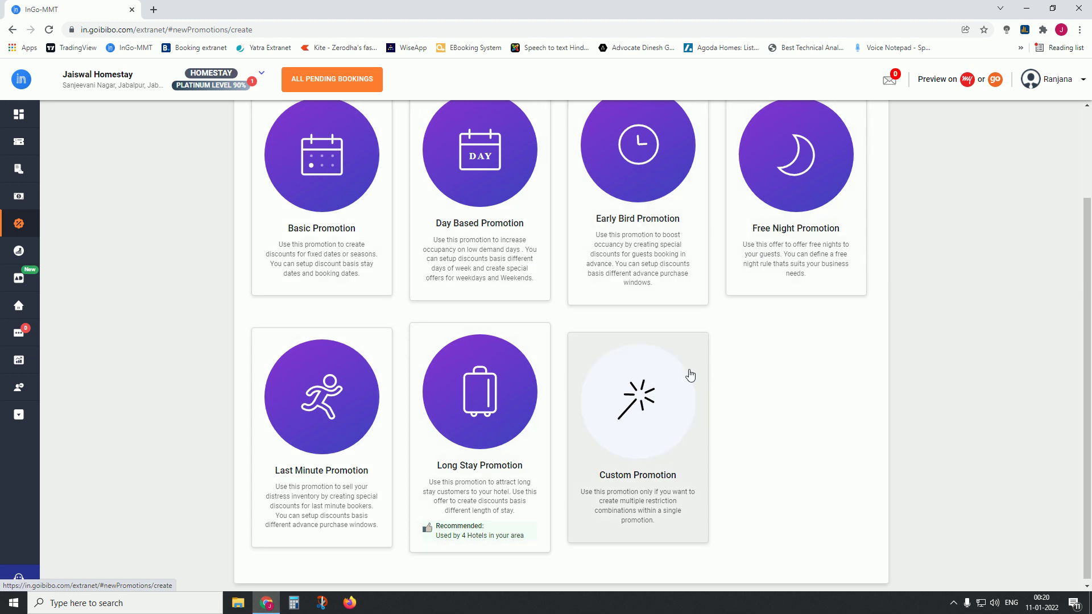
pyautogui.click(638, 435)
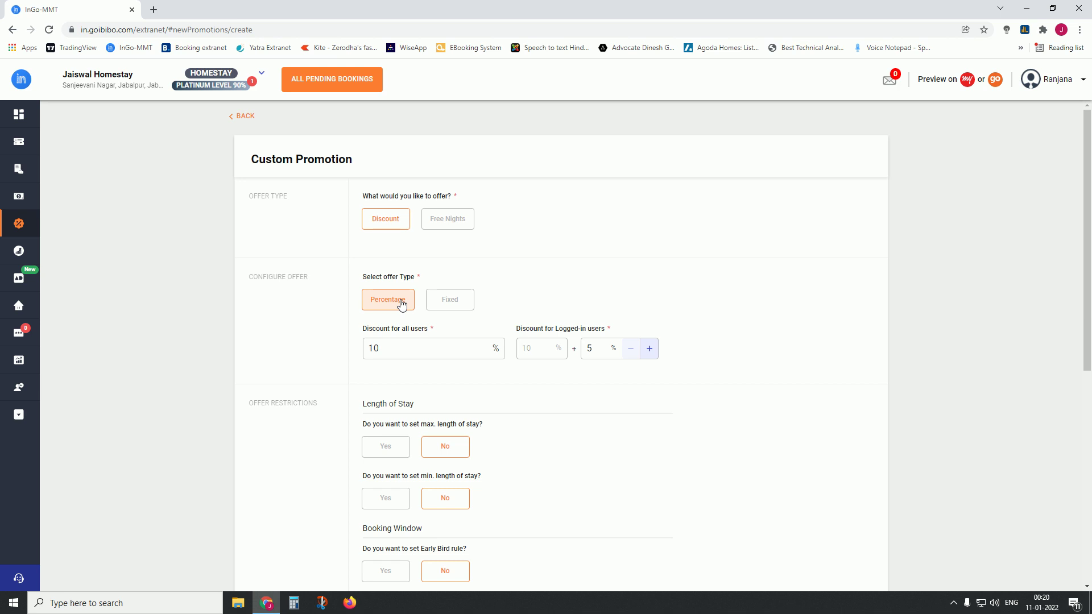
# Step: Set the discount for all users to 50% and the additional discount for logged-in users to 10%
pyautogui.click(401, 346)
pyautogui.doubleClick(398, 347)
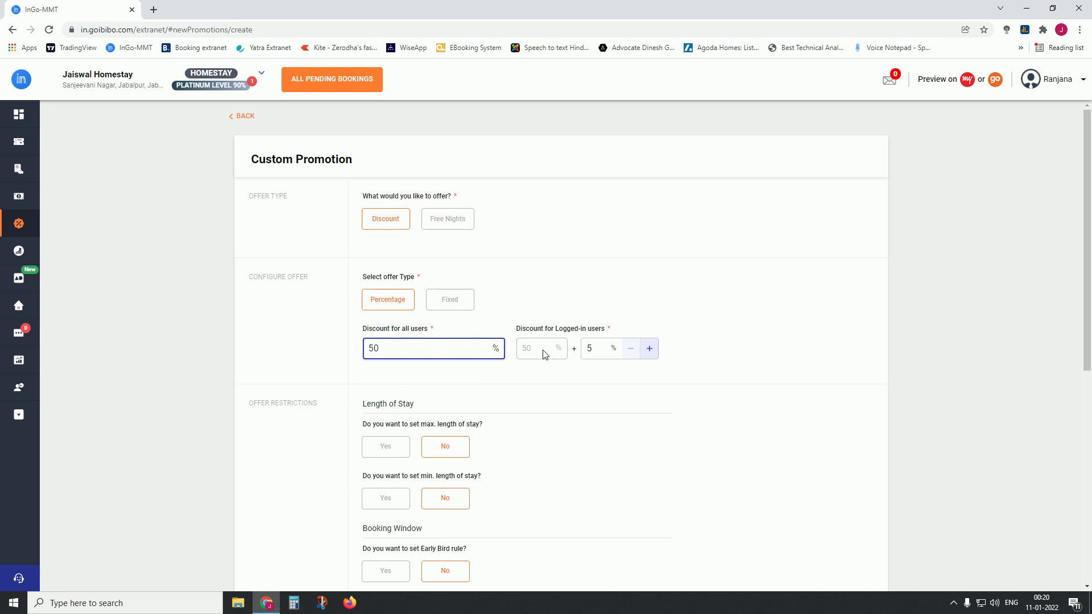
pyautogui.click(652, 349)
pyautogui.click(650, 349)
pyautogui.click(649, 349)
pyautogui.doubleClick(649, 349)
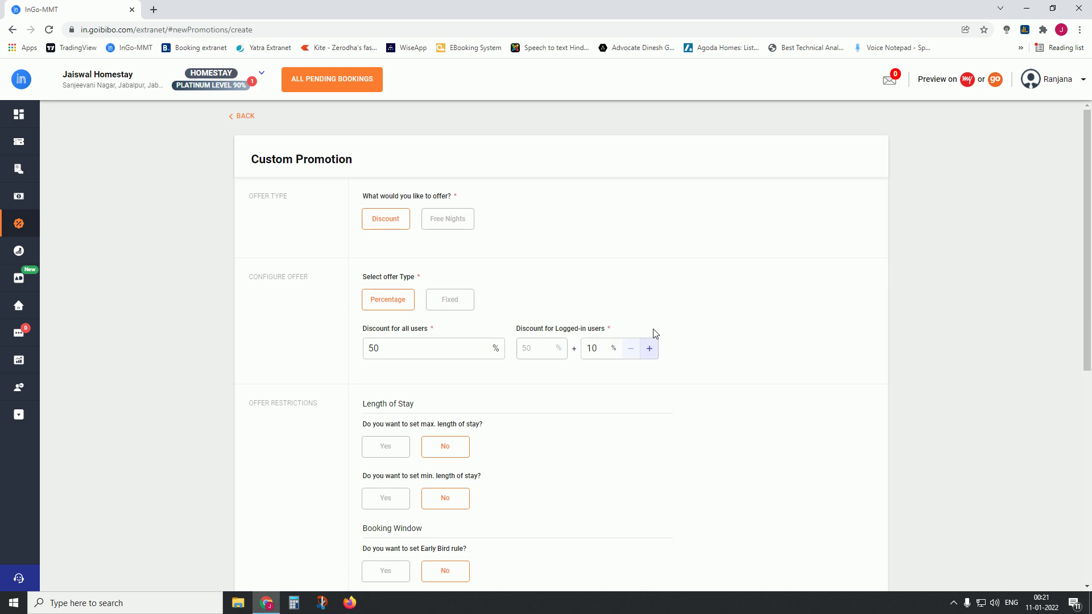
# Step: View the maximum stay duration options and return the max. length of stay restriction to No
pyautogui.scroll(-4, 512, 385)
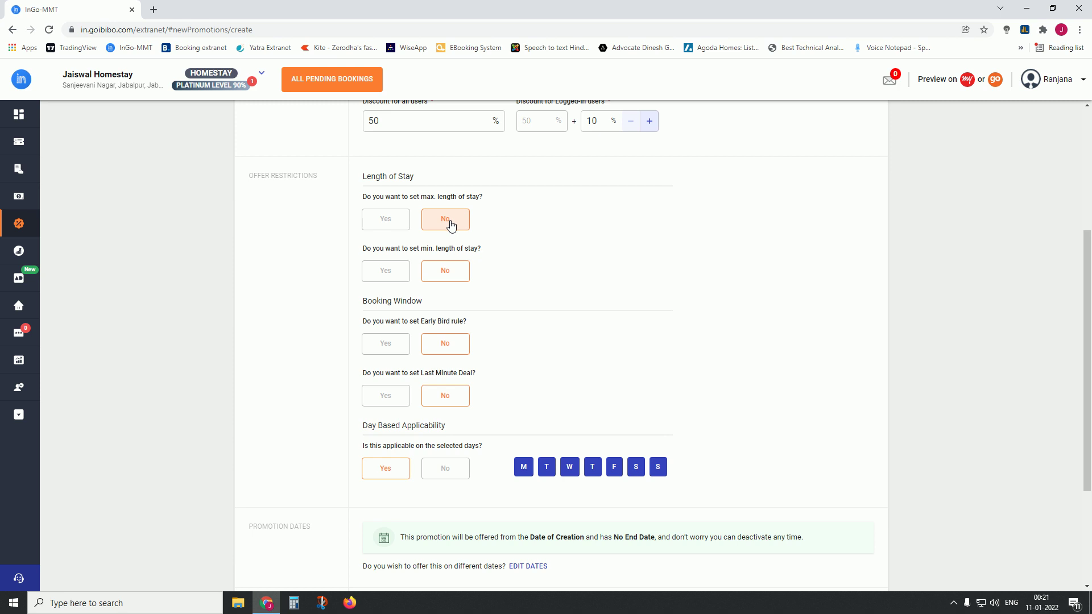
pyautogui.click(401, 226)
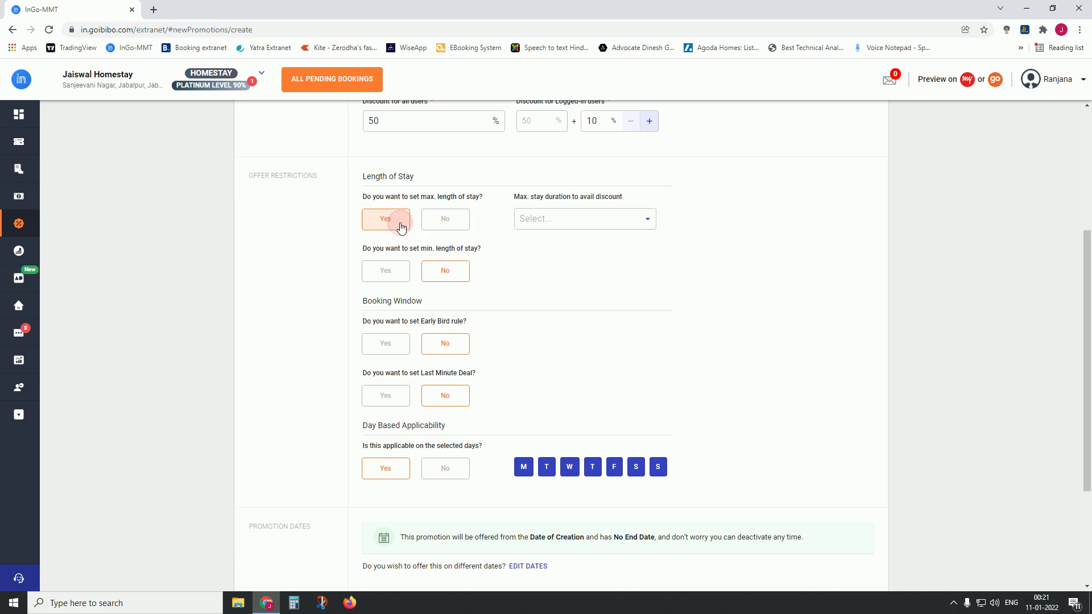
pyautogui.click(556, 218)
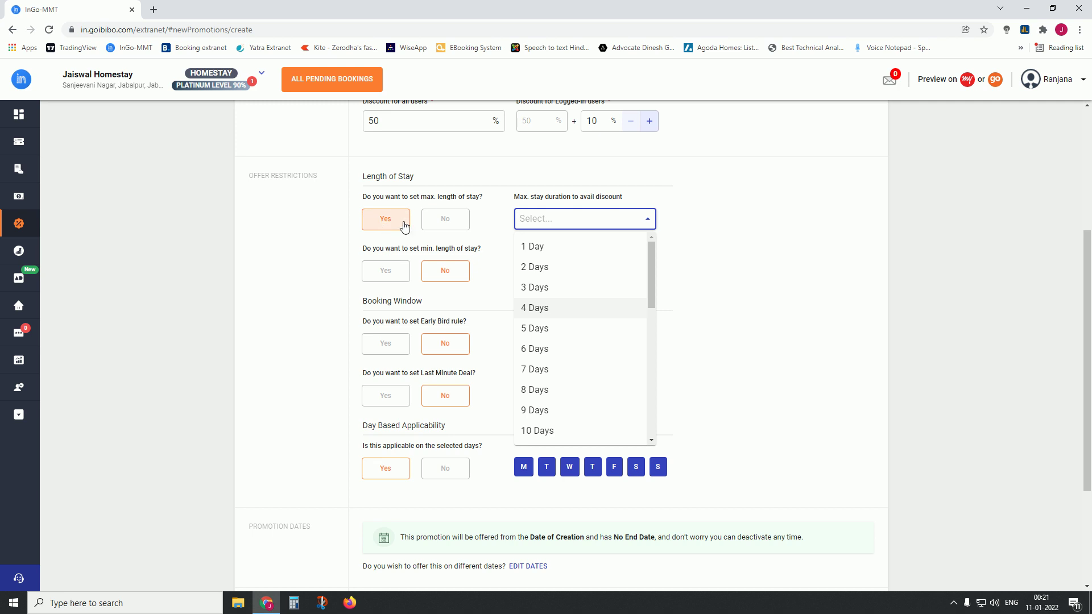
pyautogui.click(445, 223)
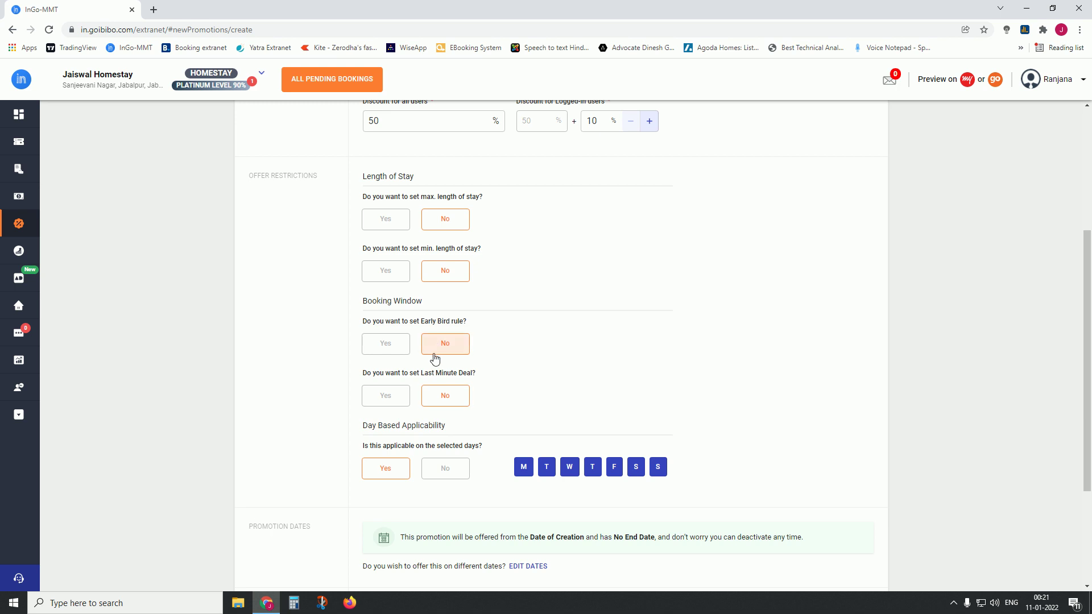
# Step: Exclude Monday, Wednesday and Friday from the days the promotion applies to
pyautogui.scroll(-1, 487, 434)
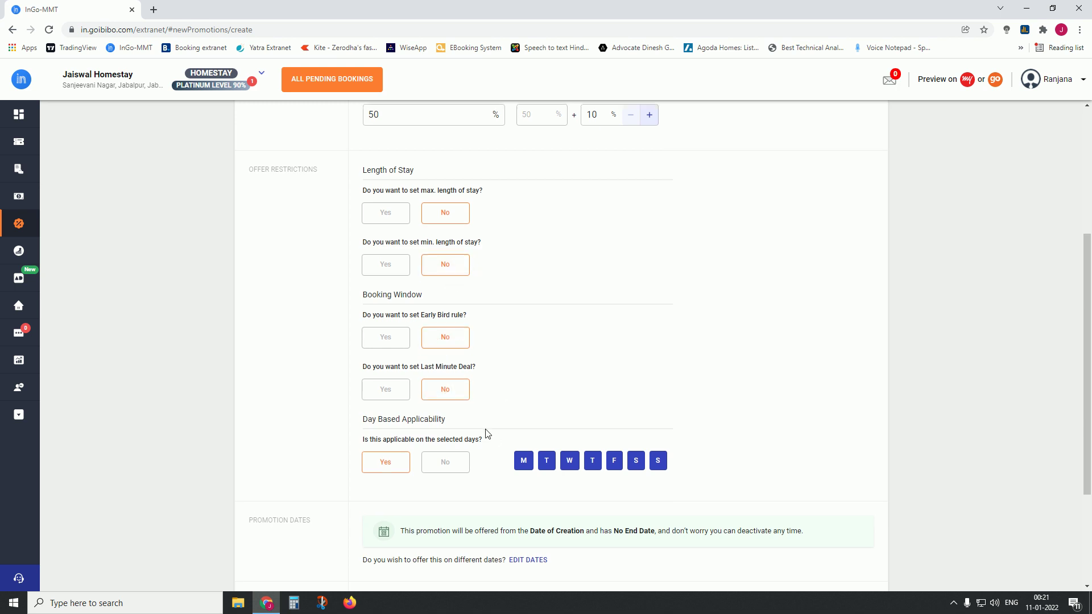
pyautogui.scroll(-2, 487, 434)
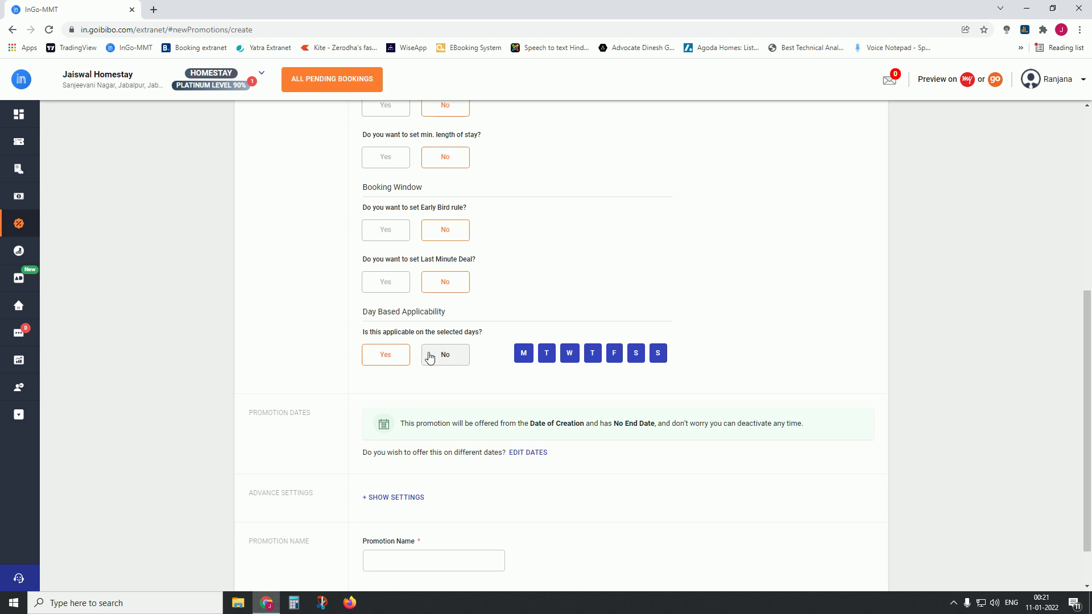
pyautogui.click(527, 358)
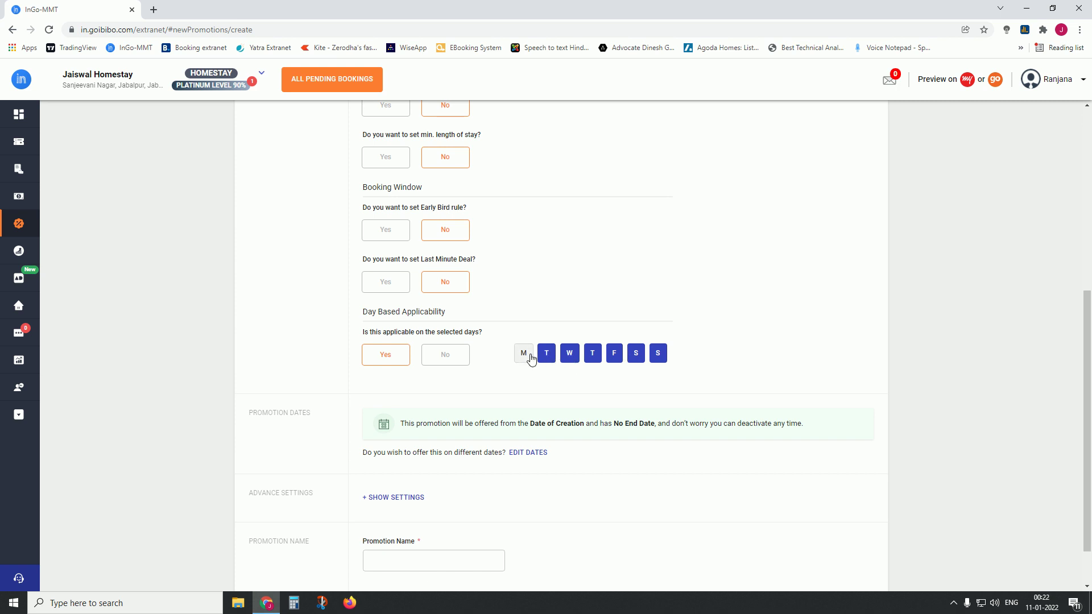
pyautogui.click(569, 354)
pyautogui.click(616, 358)
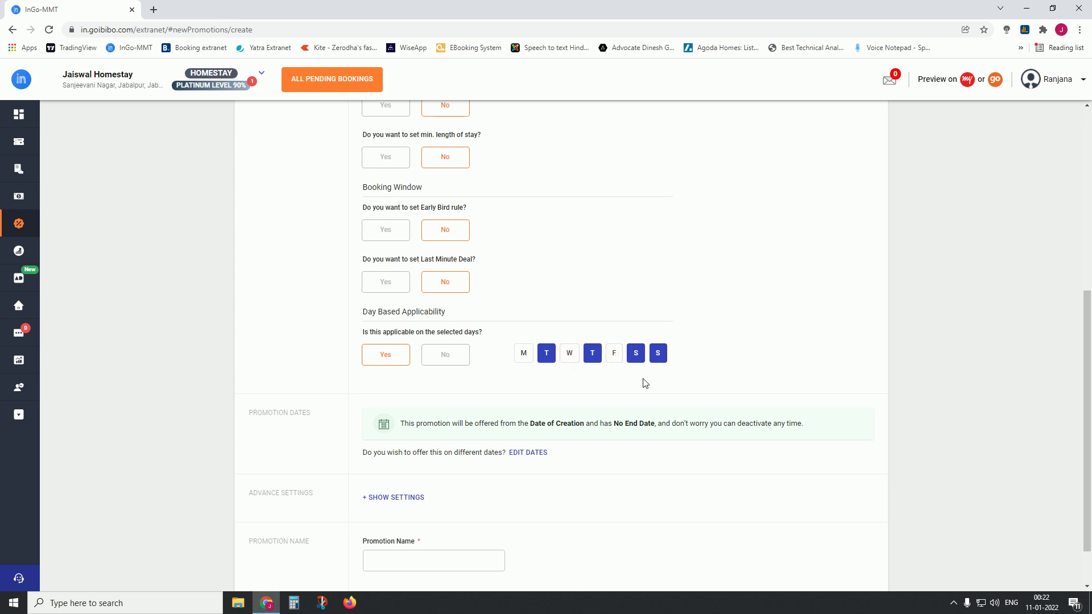
# Step: Reselect Friday, Wednesday and Monday so the promotion applies on all seven days
pyautogui.click(657, 363)
pyautogui.click(655, 356)
pyautogui.click(615, 356)
pyautogui.click(569, 354)
pyautogui.click(526, 361)
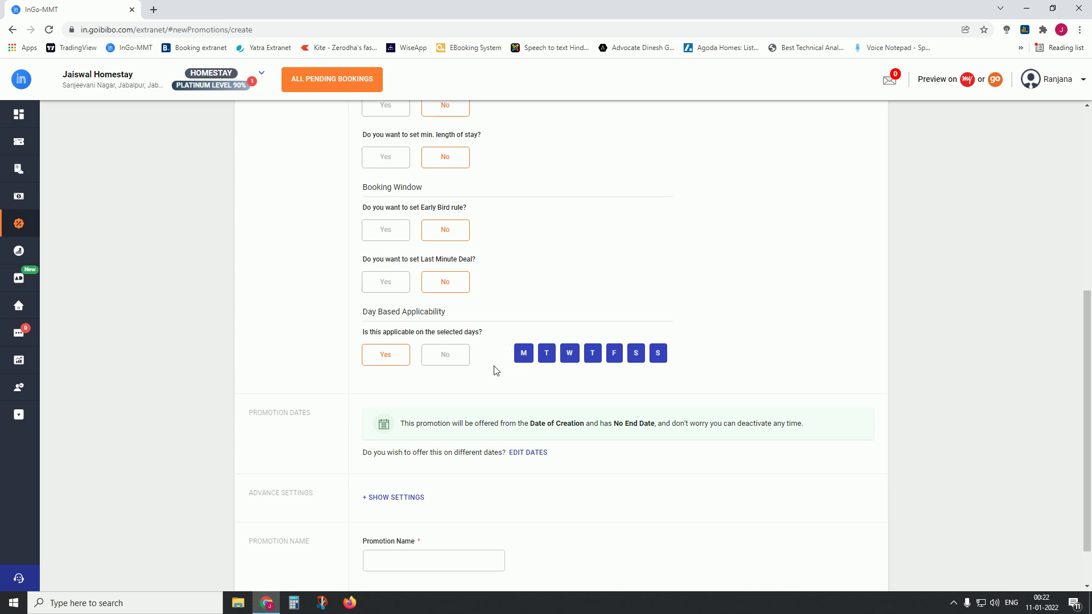
# Step: Expand the promotion's advance settings and review the options
pyautogui.scroll(-1, 489, 368)
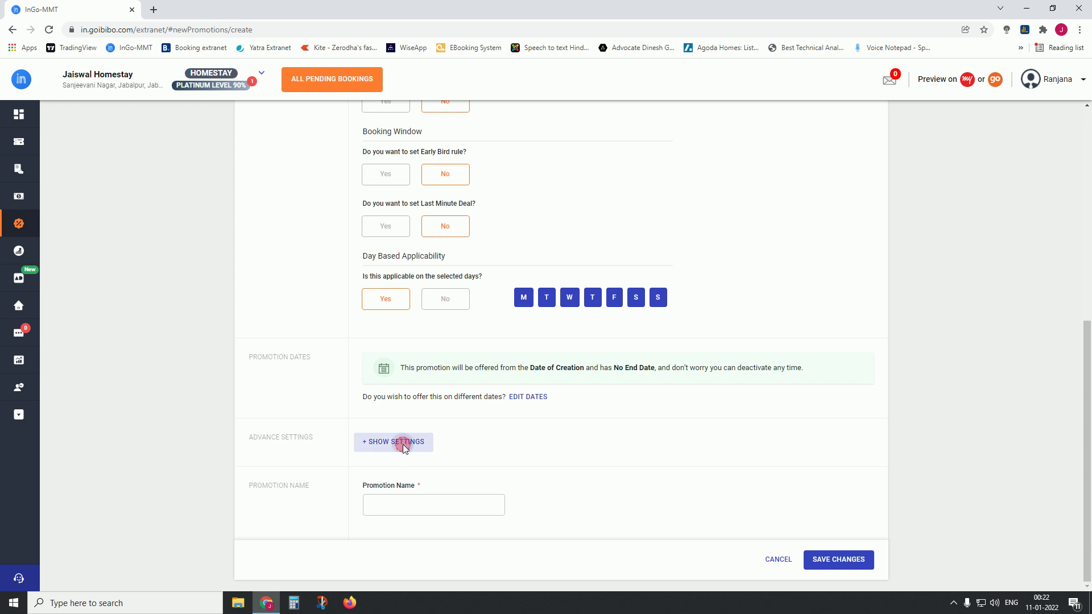
pyautogui.click(402, 442)
pyautogui.scroll(-4, 432, 295)
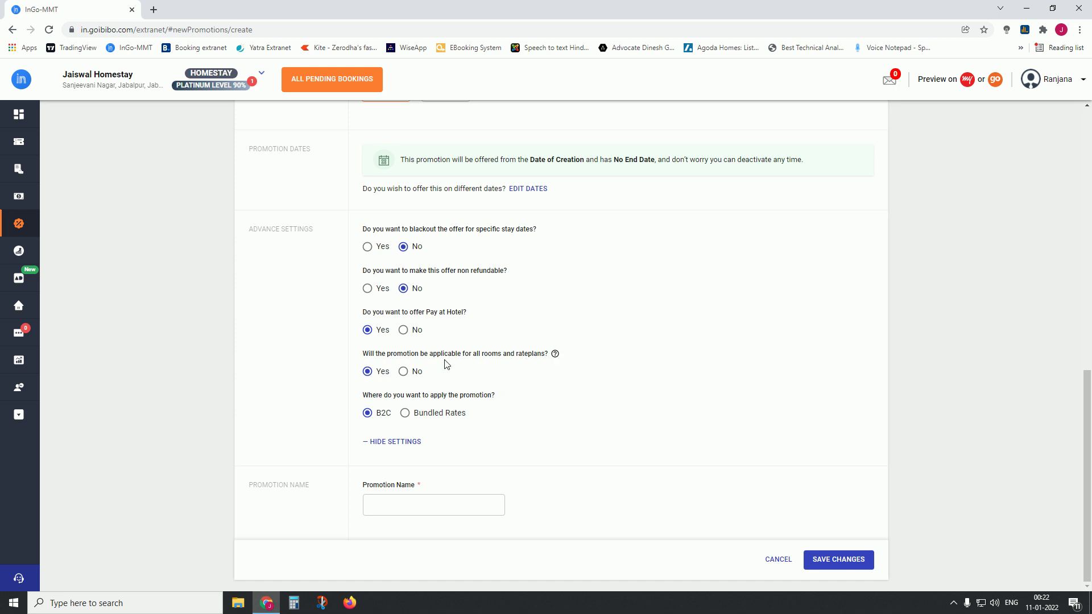
# Step: Limit the promotion to the Double Room with Private External Bathroom, including its EP and CP 2022 rateplans
pyautogui.click(402, 373)
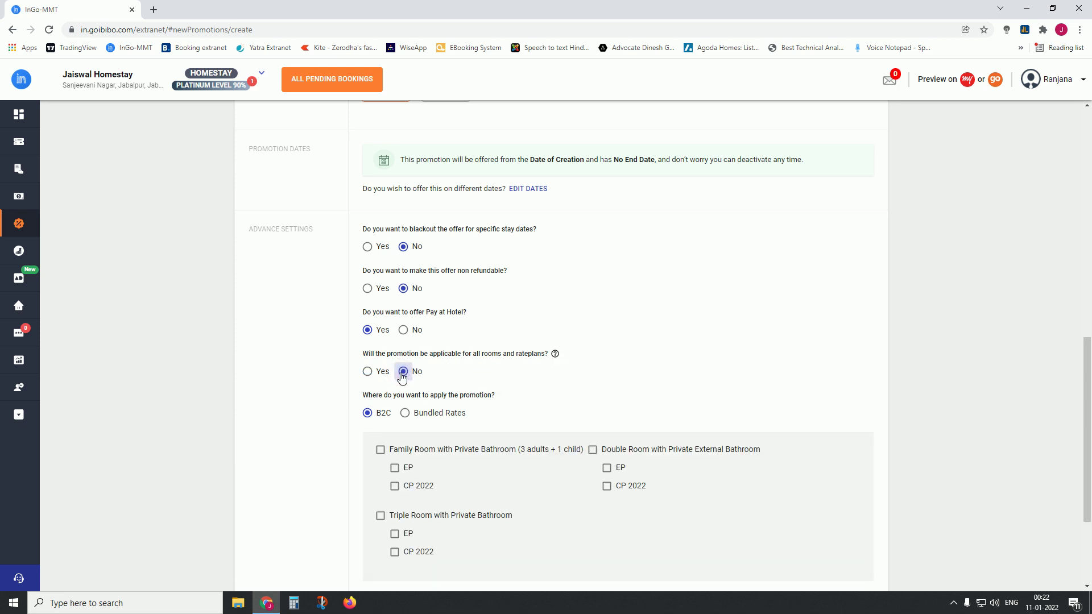
pyautogui.scroll(-3, 563, 371)
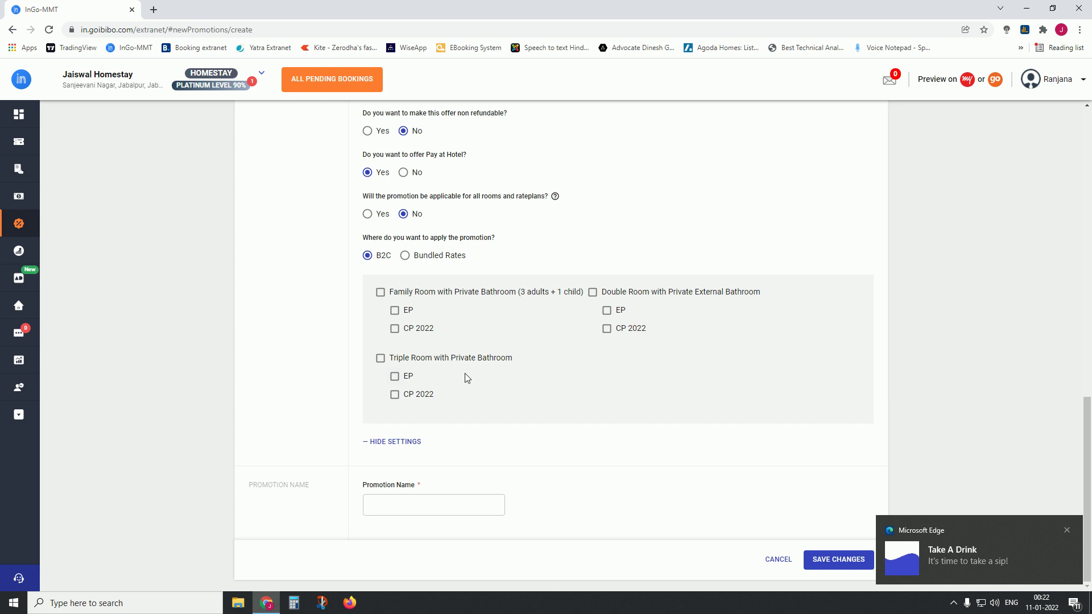
pyautogui.click(593, 297)
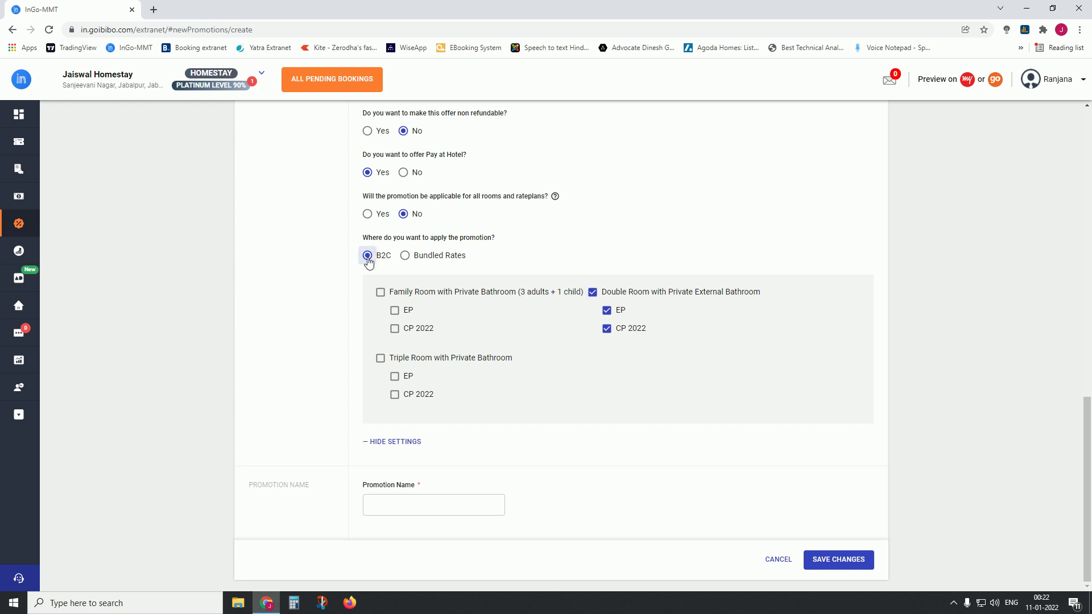
pyautogui.click(606, 310)
# Step: Make the promotion applicable to all rooms and rateplans again
pyautogui.scroll(2, 488, 353)
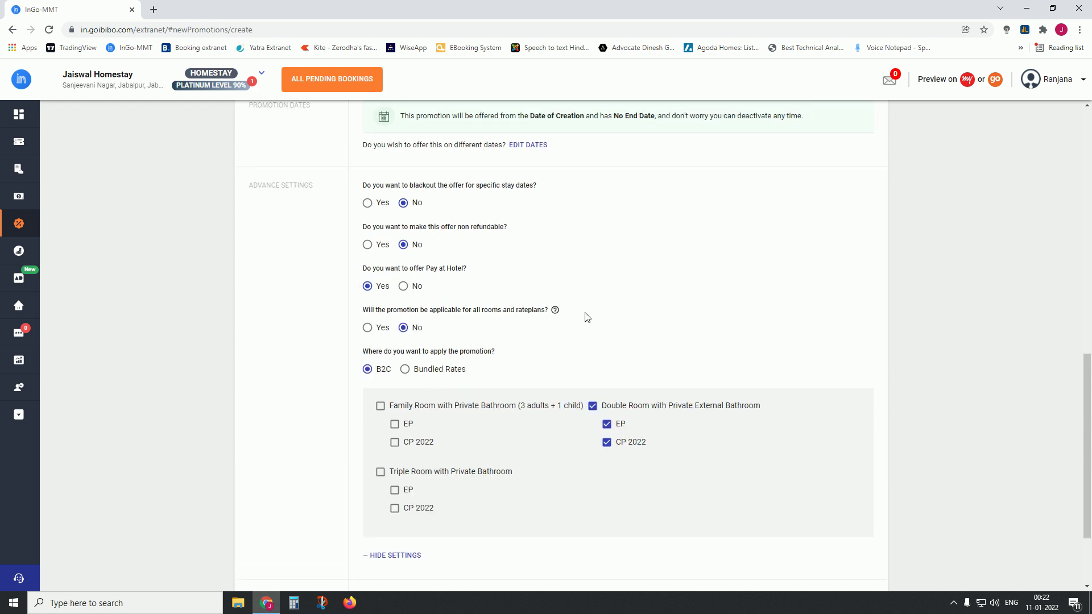
pyautogui.click(381, 406)
pyautogui.click(380, 471)
pyautogui.click(368, 328)
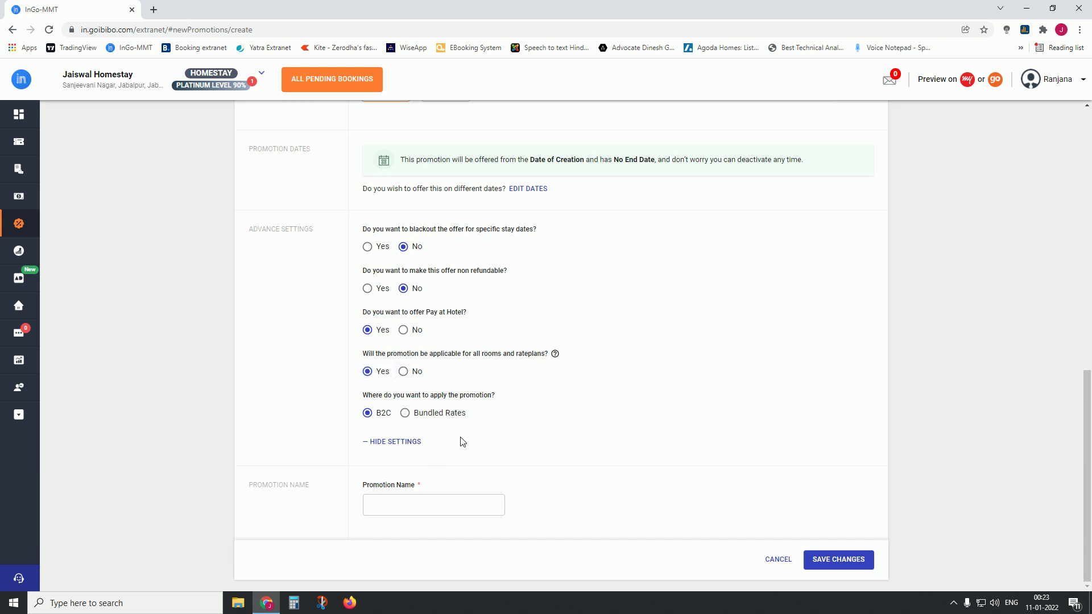
# Step: Name the promotion hugjikklnj and save it
pyautogui.click(433, 505)
pyautogui.write('hugjikklnj')
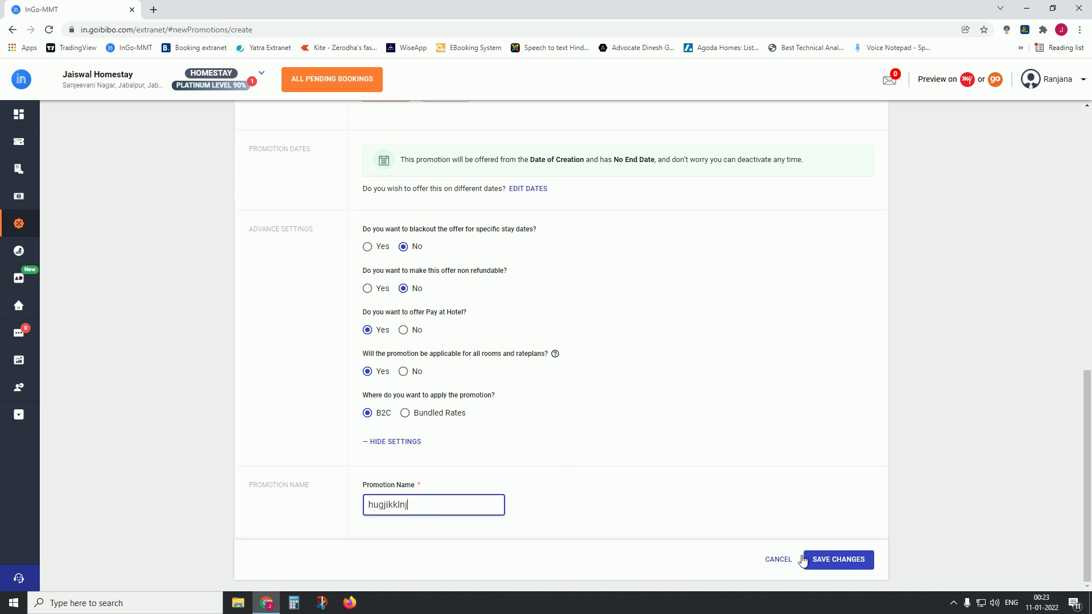
pyautogui.click(826, 562)
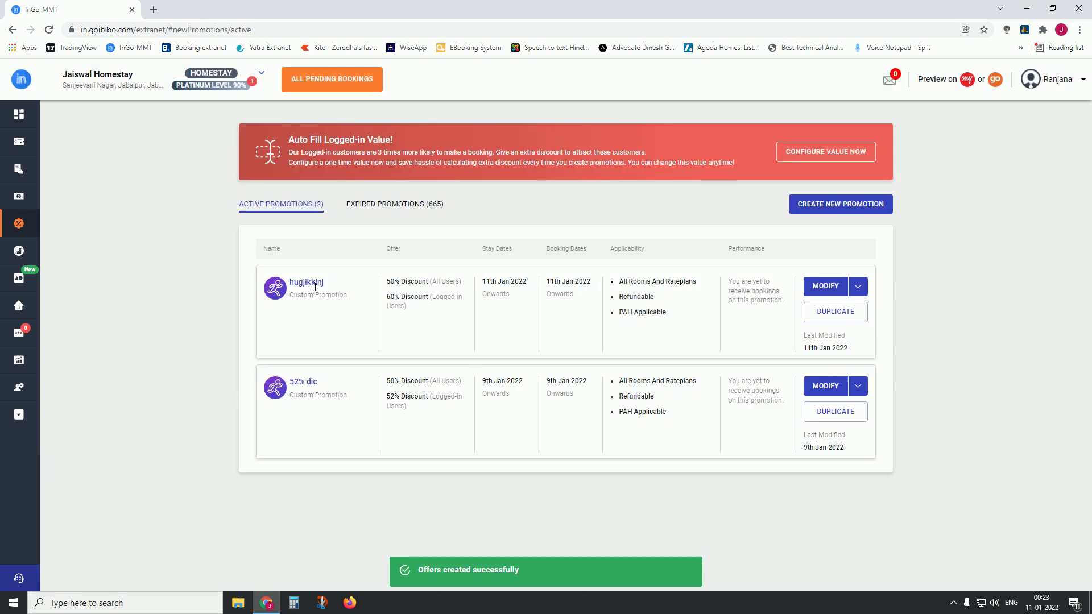
# Step: Preview the property's public listing on Goibibo and close the preview
pyautogui.click(995, 81)
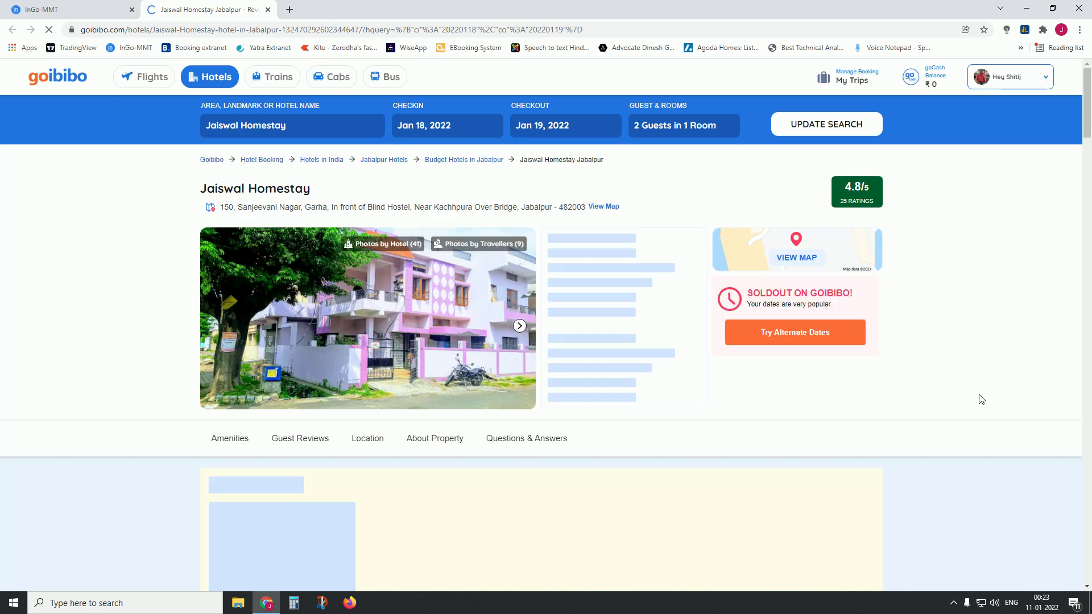
pyautogui.click(268, 9)
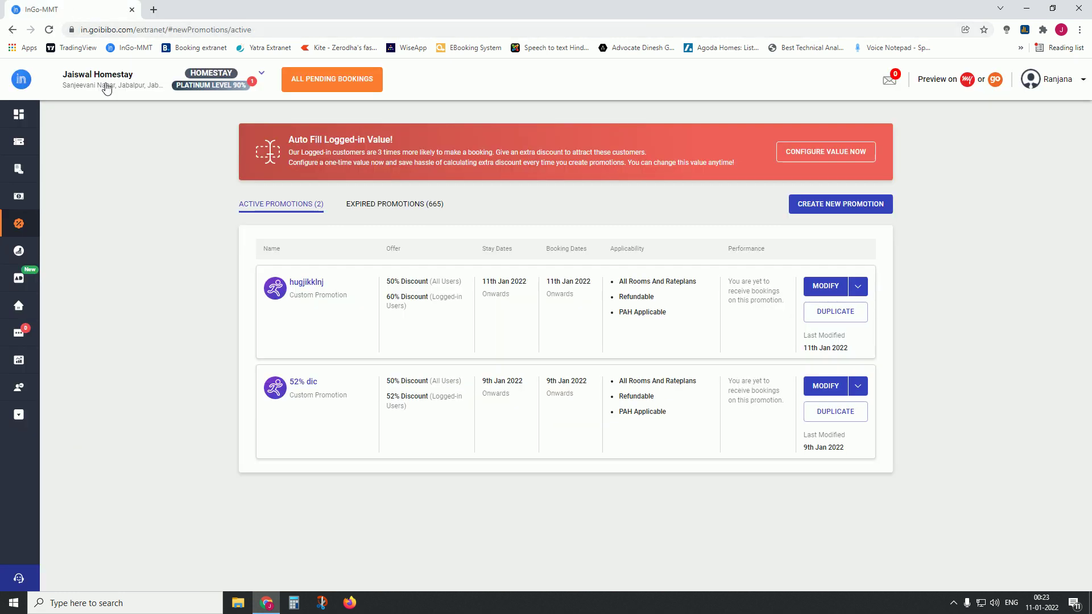
# Step: Deactivate the hugjikklnj promotion and go to the dashboard
pyautogui.click(857, 286)
pyautogui.click(835, 310)
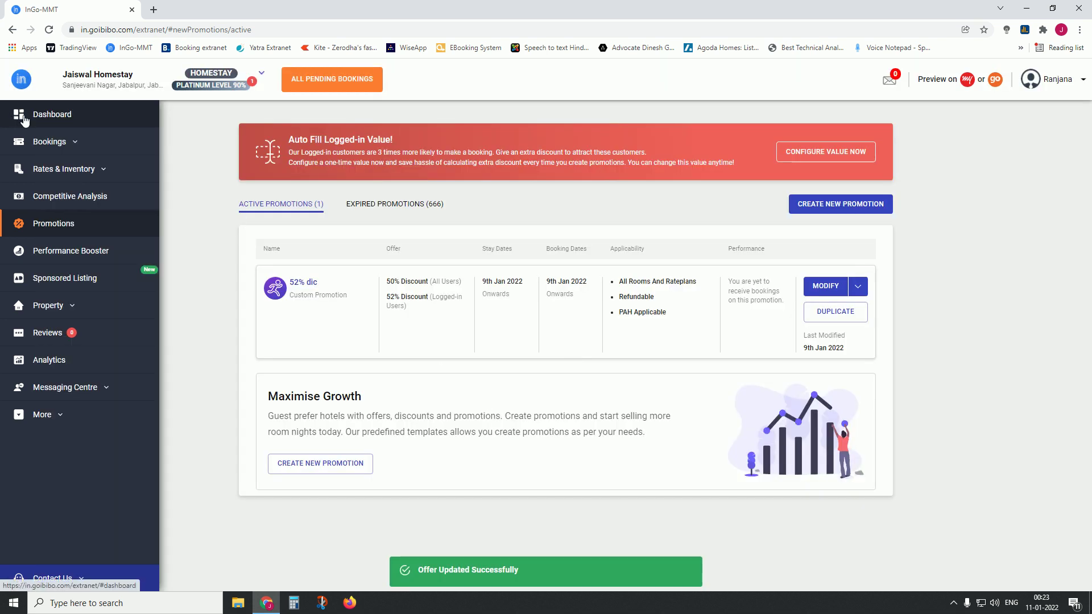
pyautogui.click(20, 114)
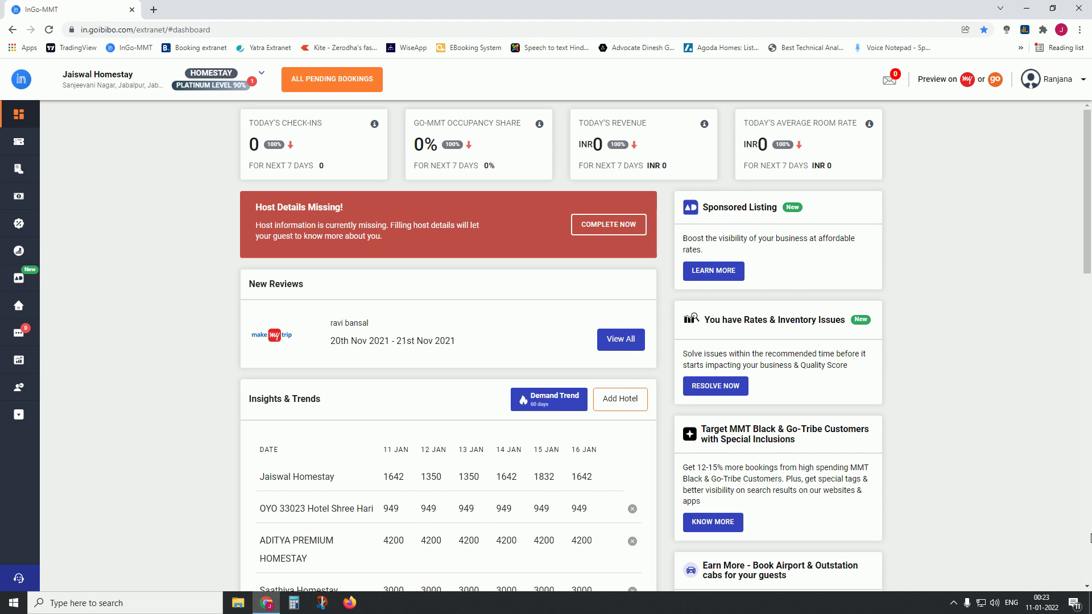
pyautogui.click(953, 602)
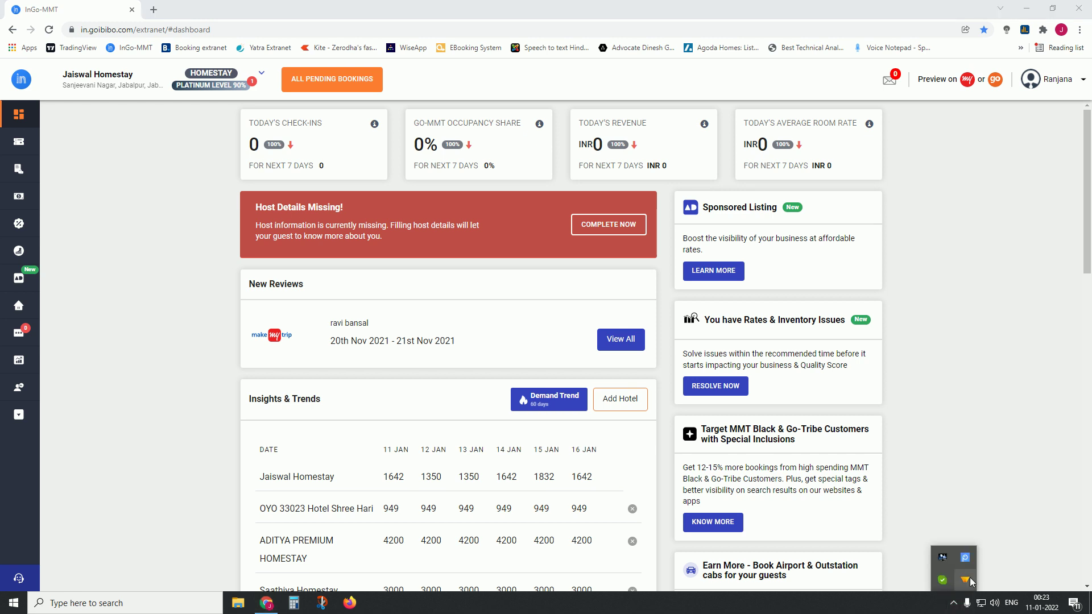
pyautogui.rightClick(965, 558)
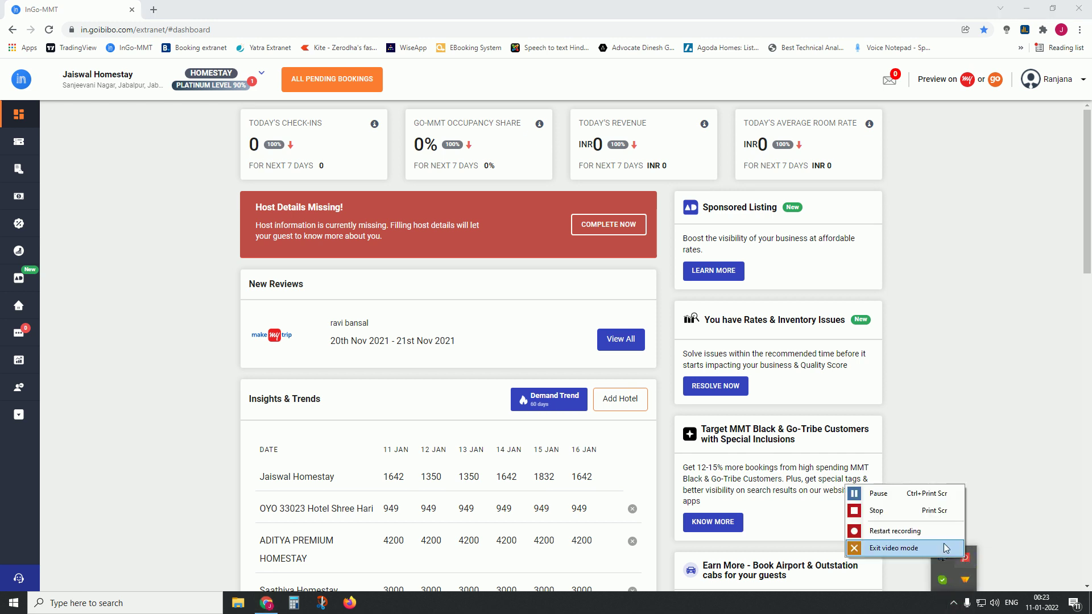